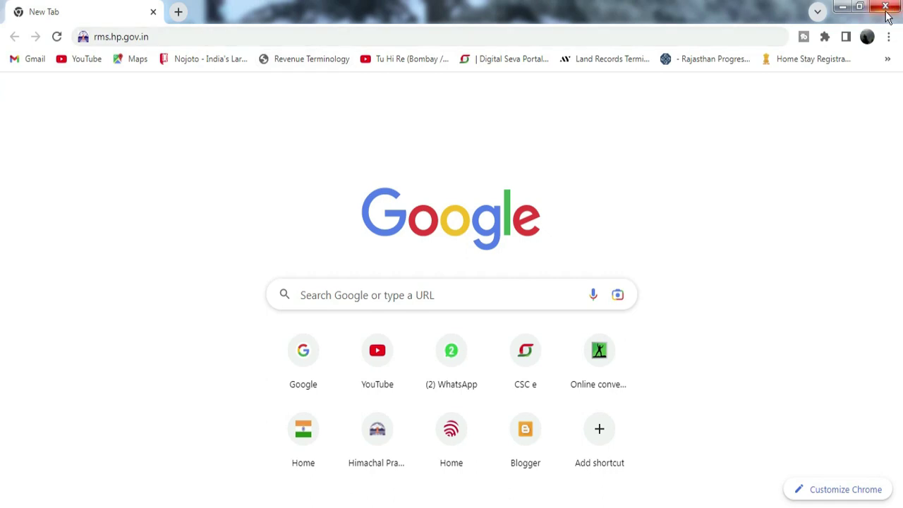
Close the empty tab, switch the Apply Online login to Citizen, and open Registration
left_click(887, 13)
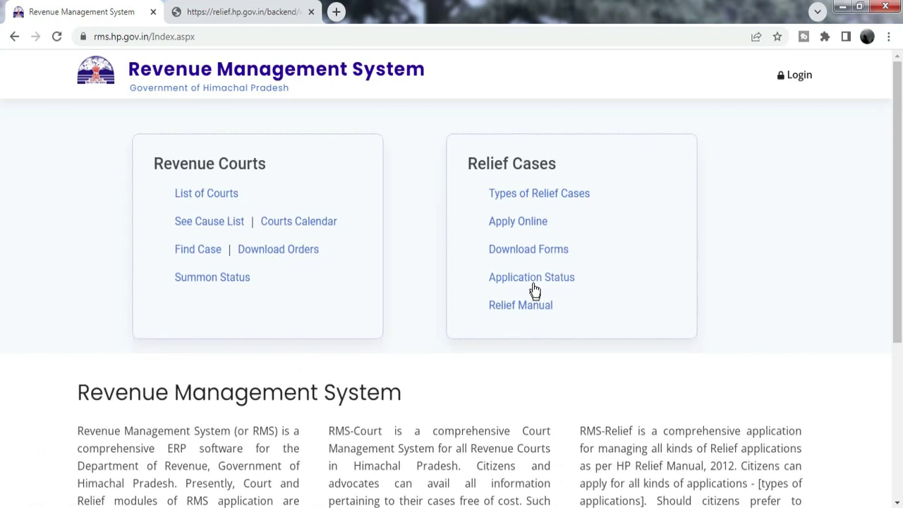
left_click(534, 225)
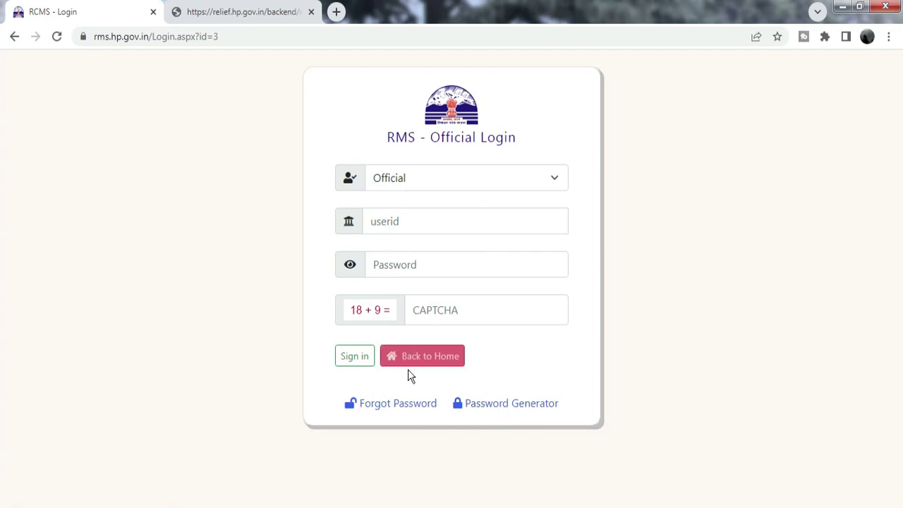
left_click(553, 179)
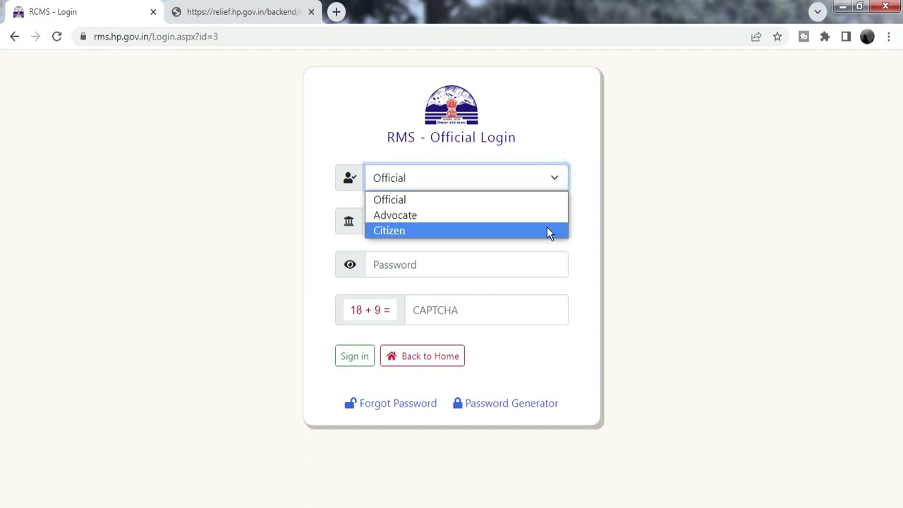
left_click(547, 229)
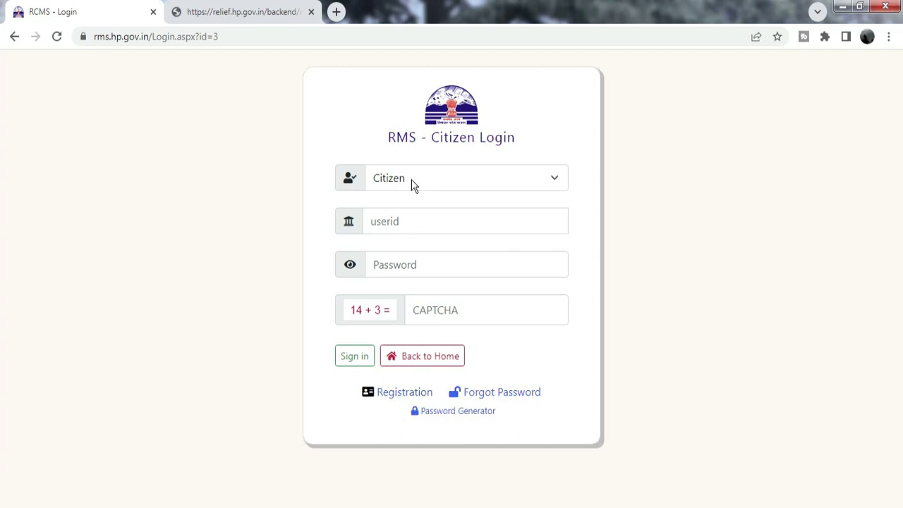
left_click(393, 396)
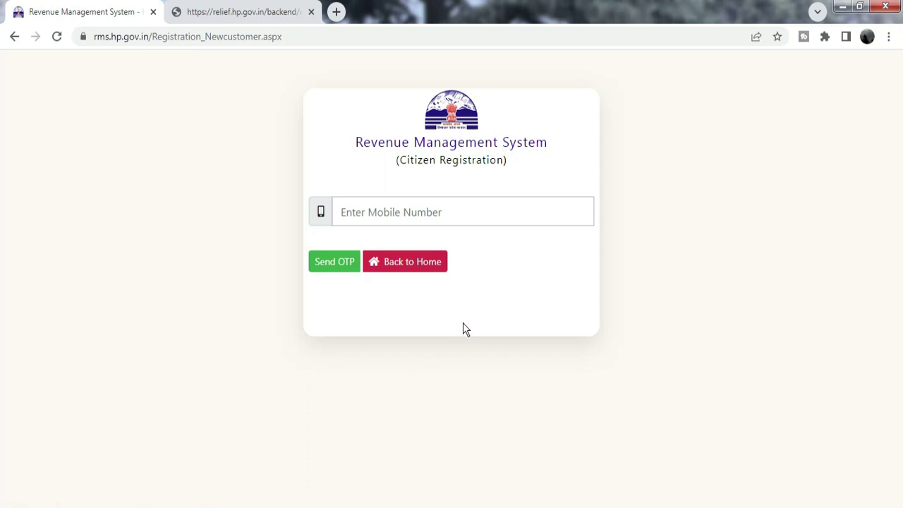
Enter the mobile number, request an OTP, and verify it with the received code
left_click(465, 209)
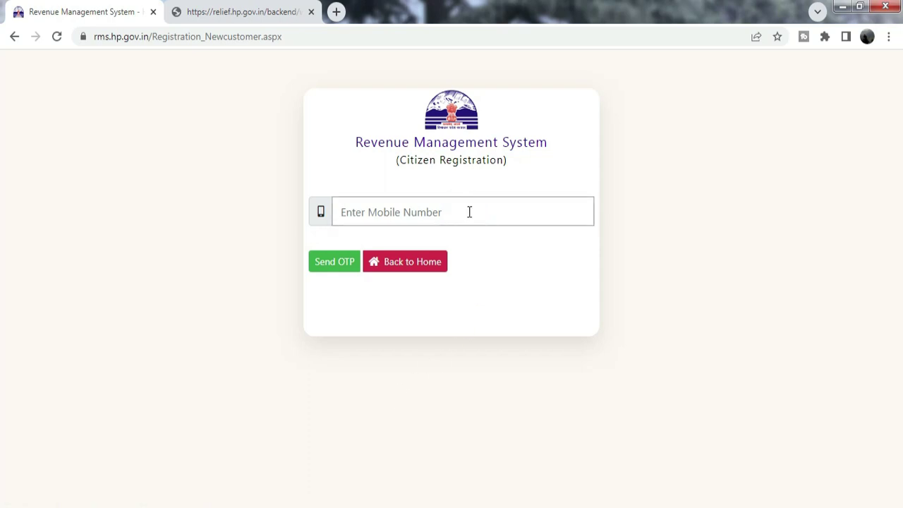
type("985")
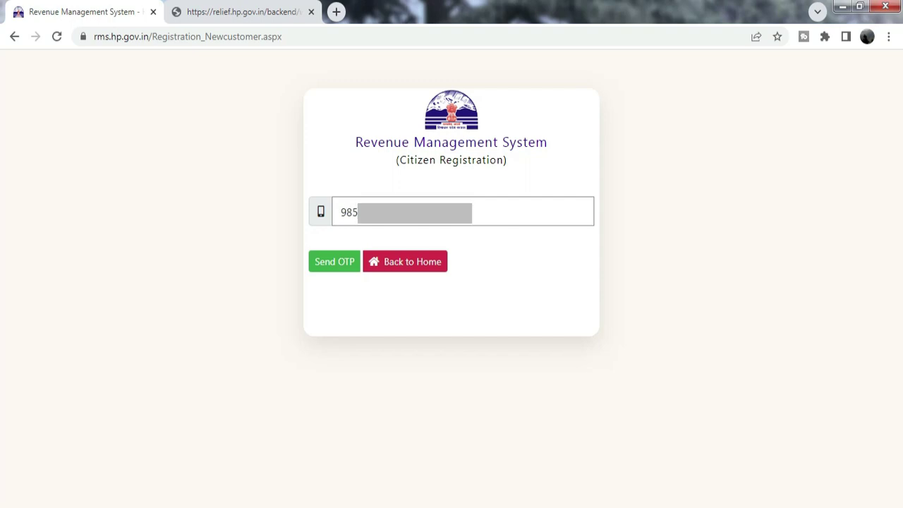
left_click(336, 262)
left_click(393, 203)
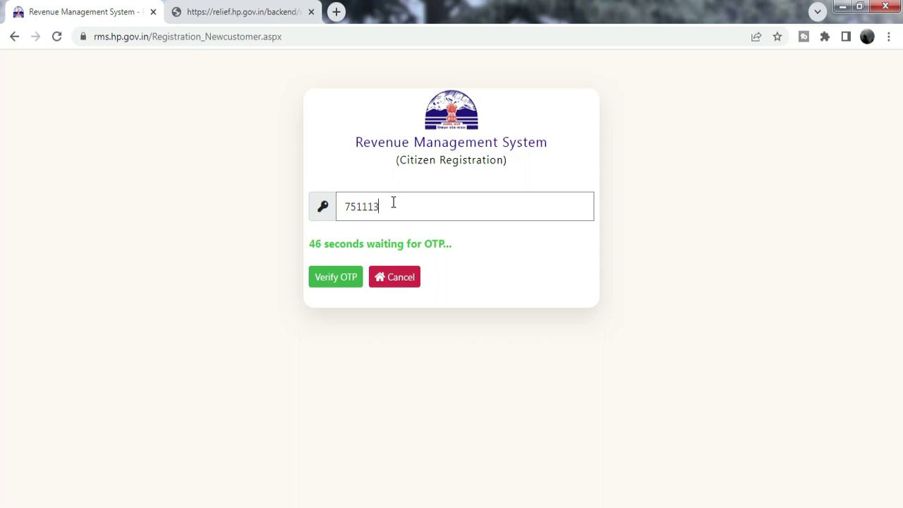
left_click(337, 283)
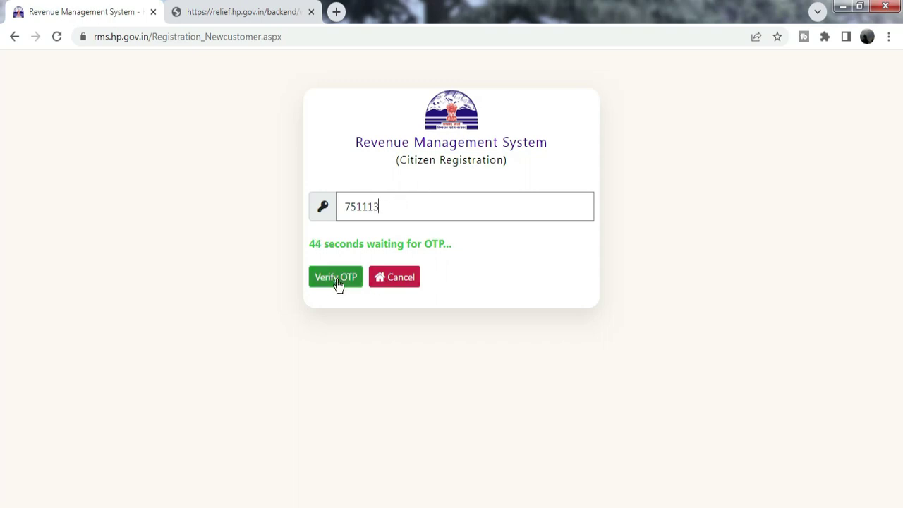
Look over the name, locked mobile number, e-mail and fixed state fields of the registration form
left_click(270, 219)
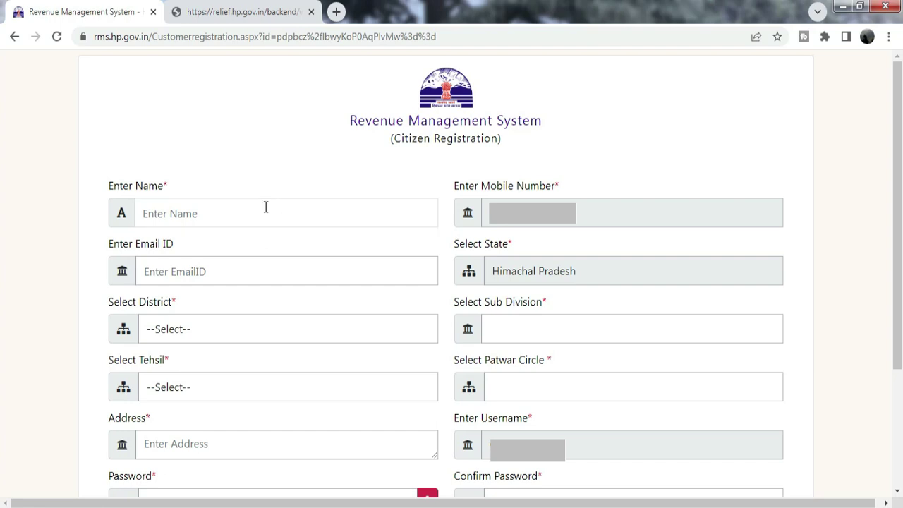
left_click(265, 206)
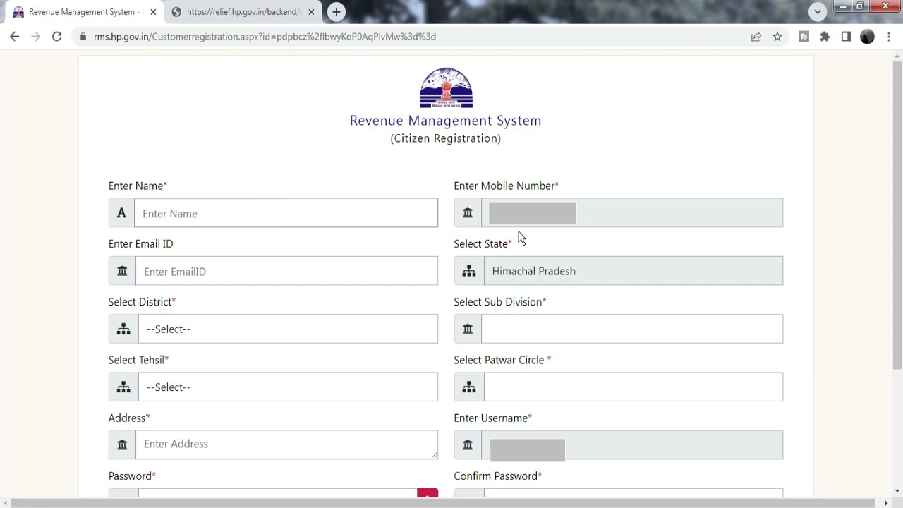
left_click(604, 214)
left_click(271, 265)
left_click(618, 271)
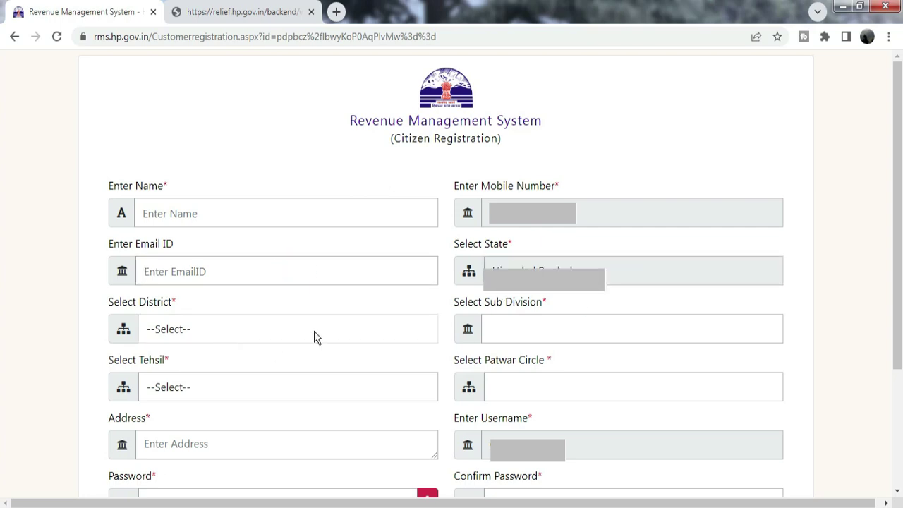
scroll(225, 337, "down", 3)
Try the optional Aadhaar field and account creation, then cancel back to the home page
left_click(201, 402)
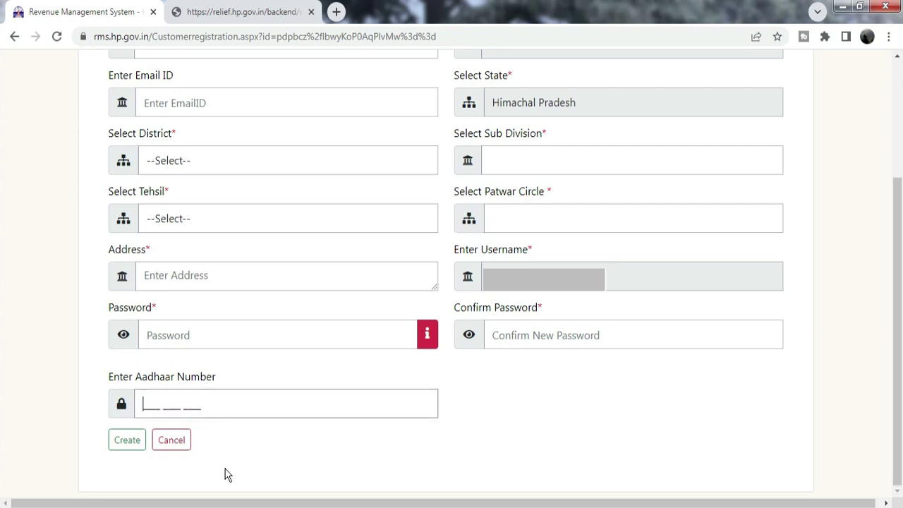
left_click(124, 450)
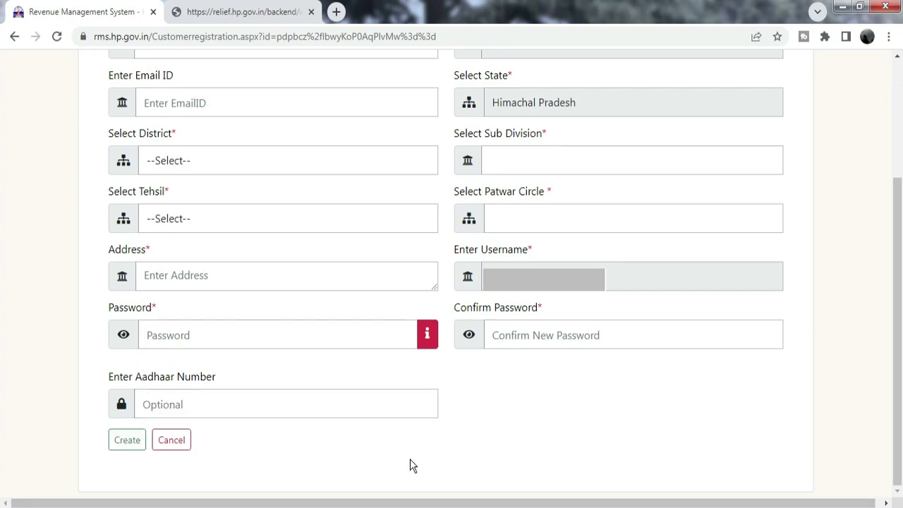
left_click(202, 403)
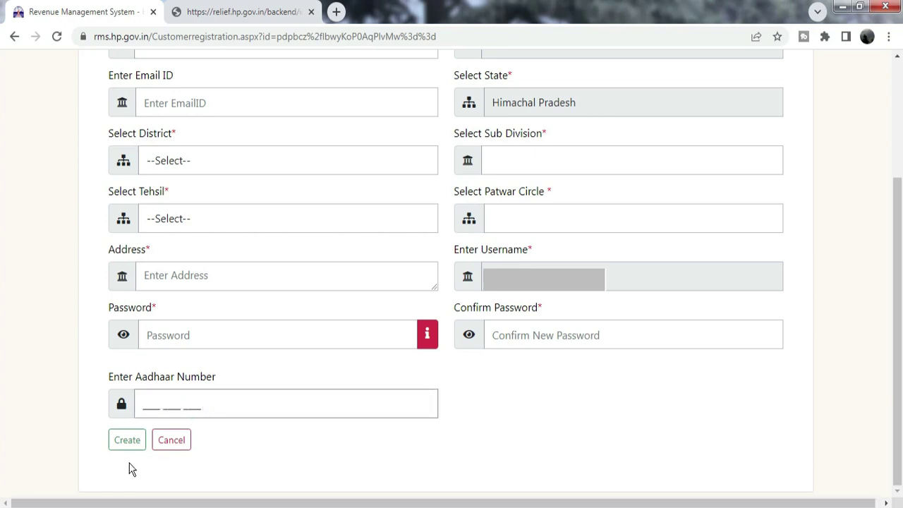
left_click(120, 440)
left_click(202, 403)
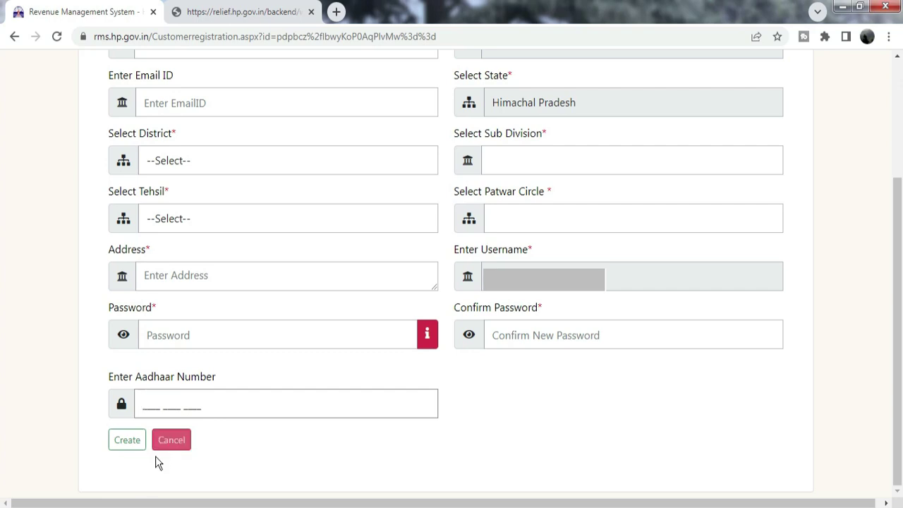
left_click(169, 440)
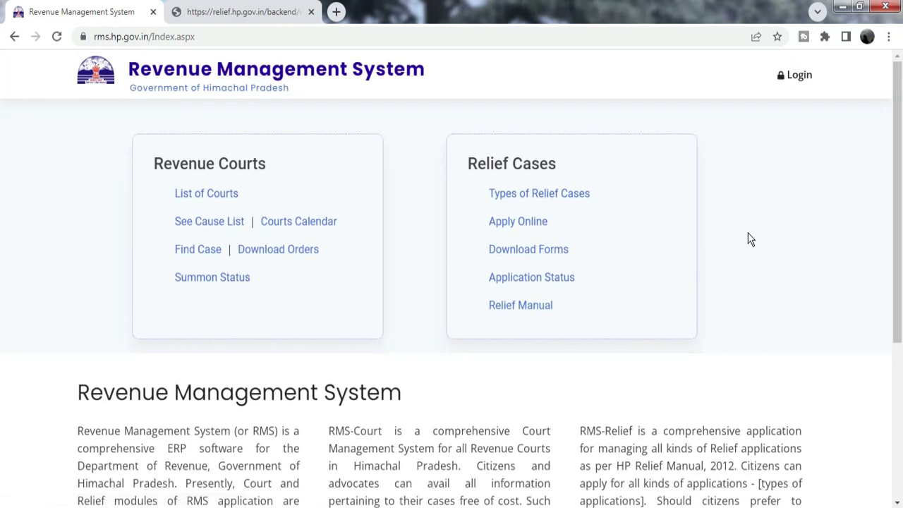
Sign in to the citizen account with its password and captcha answer 19
left_click(517, 223)
left_click(424, 265)
type("••••••••••")
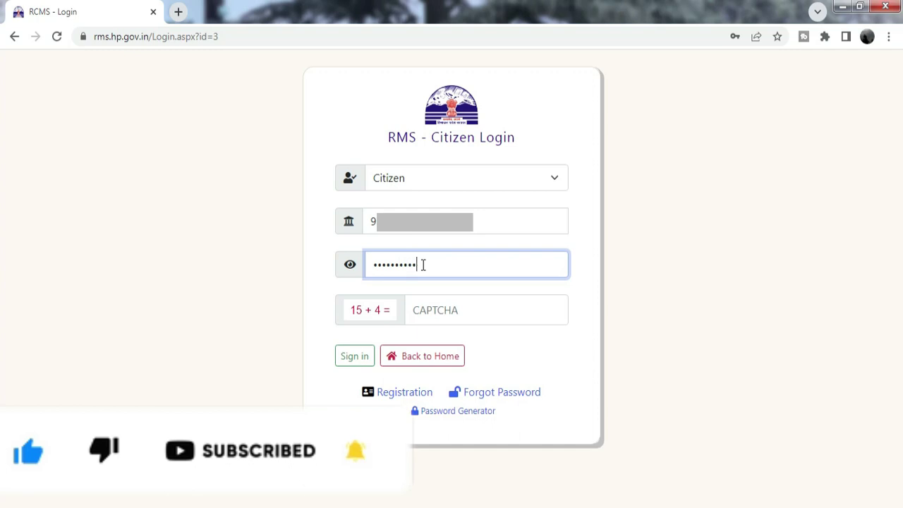
type("•")
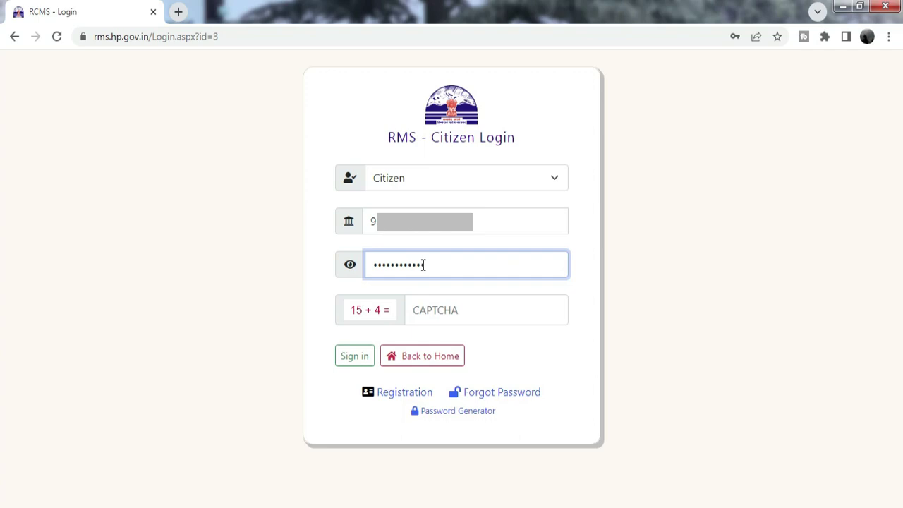
left_click(450, 305)
type("19")
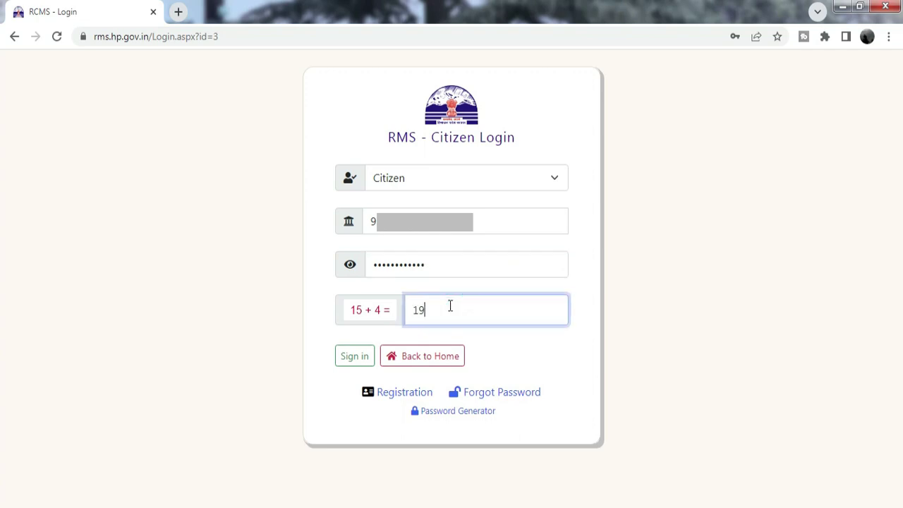
left_click(355, 358)
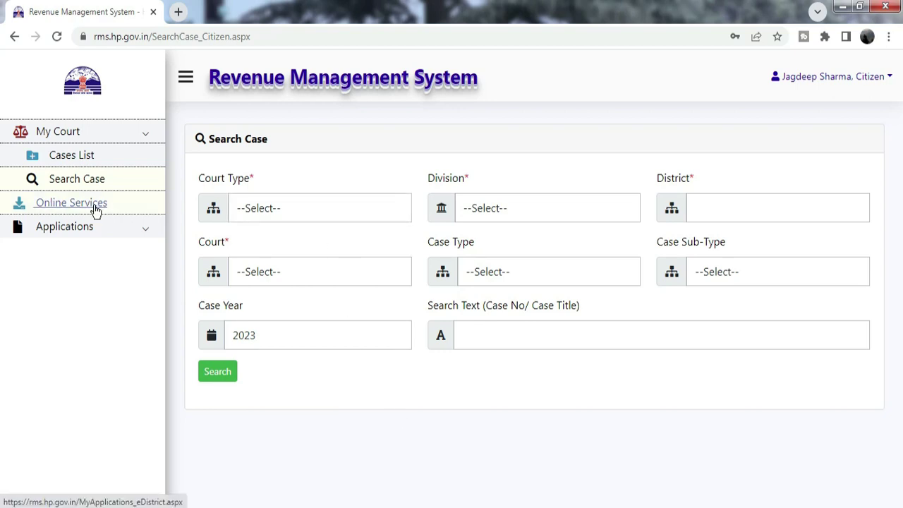
Open the Relief application portal from the Applications section
left_click(146, 228)
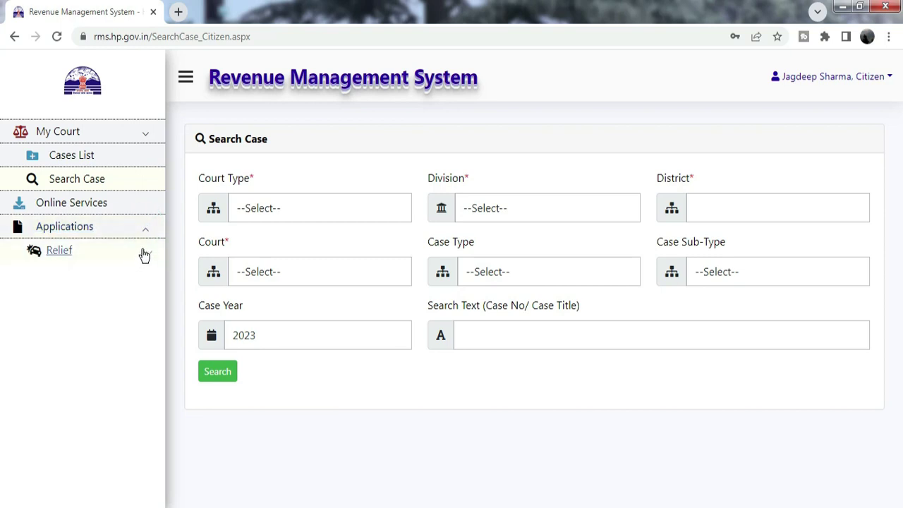
left_click(144, 252)
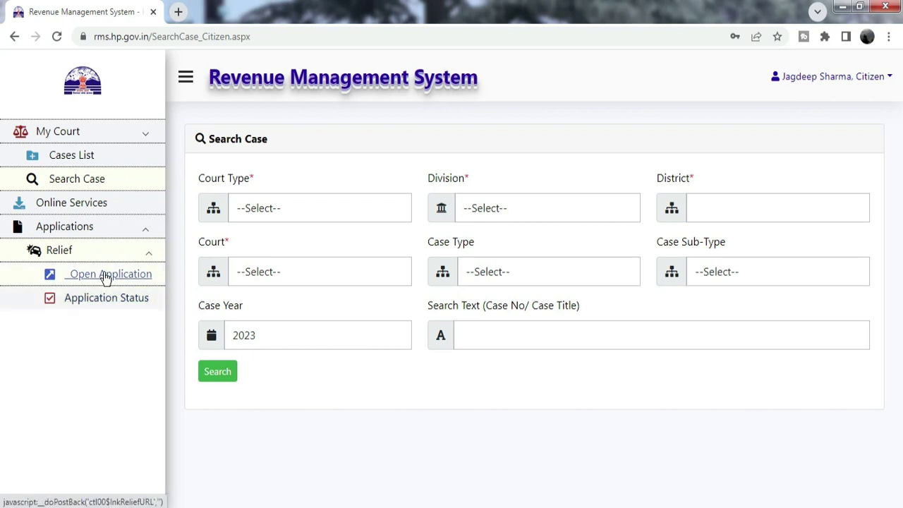
left_click(103, 275)
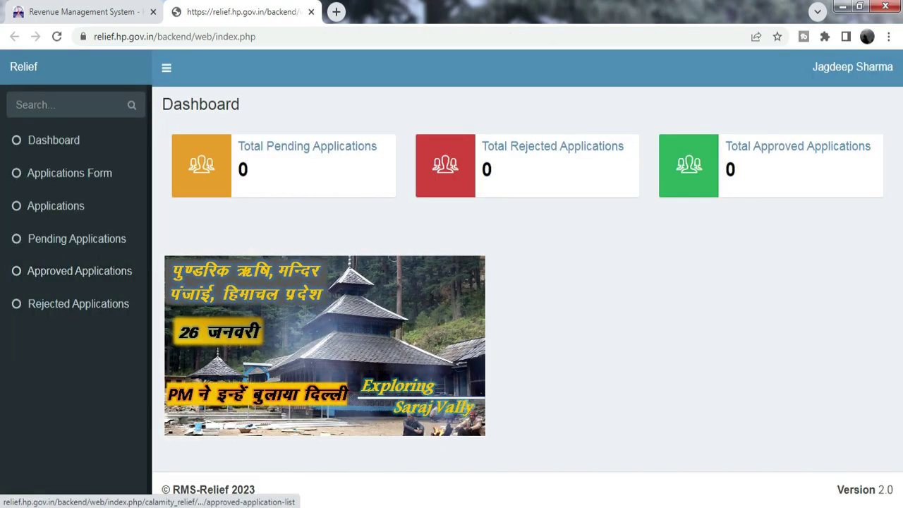
Check the relief portal's web address and bring up the Applications Form list
left_click(95, 36)
left_click_drag(94, 36, 215, 37)
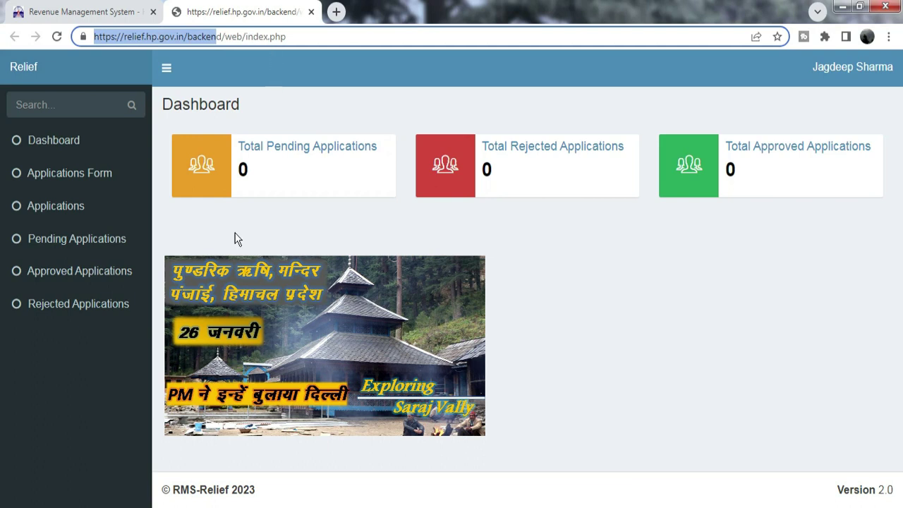
left_click(228, 256)
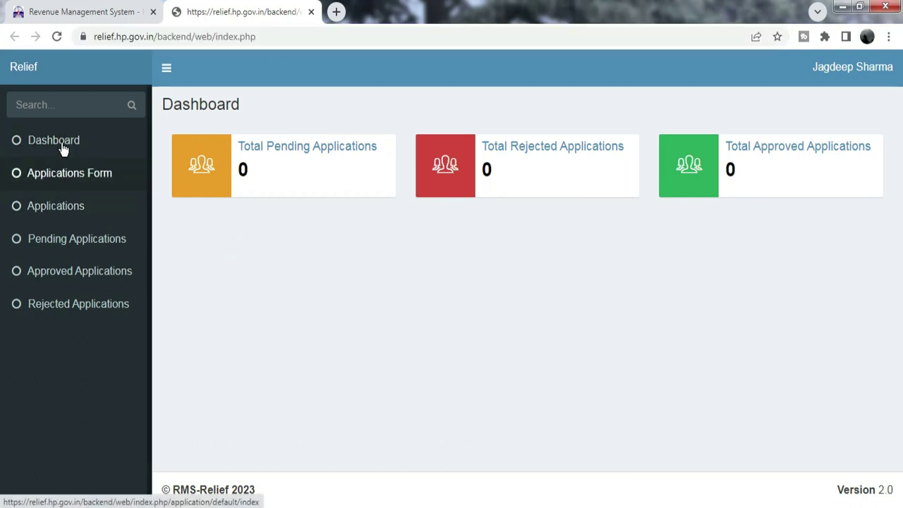
left_click(66, 173)
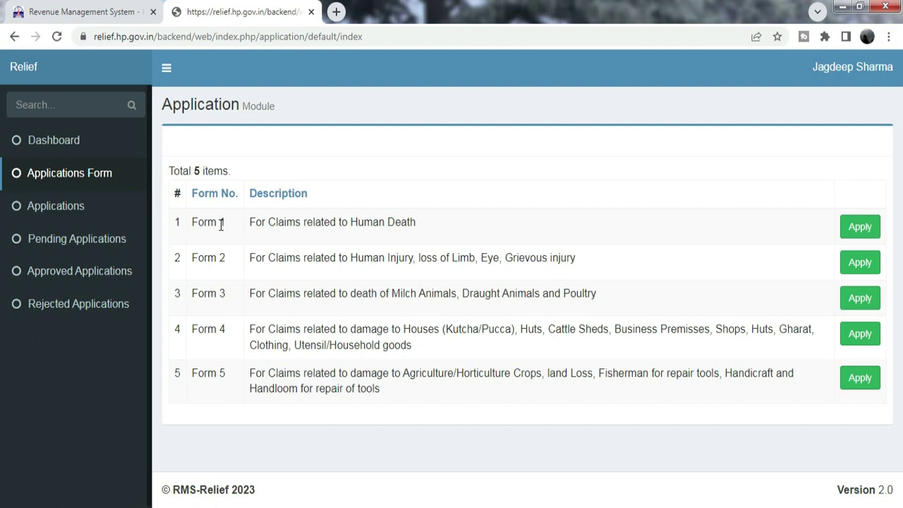
Review the Form 1–3 descriptions and apply for Form 3 for dead animals
left_click_drag(221, 224, 235, 357)
left_click(219, 418)
left_click(334, 216)
left_click(342, 262)
left_click(350, 296)
left_click_drag(247, 294, 642, 298)
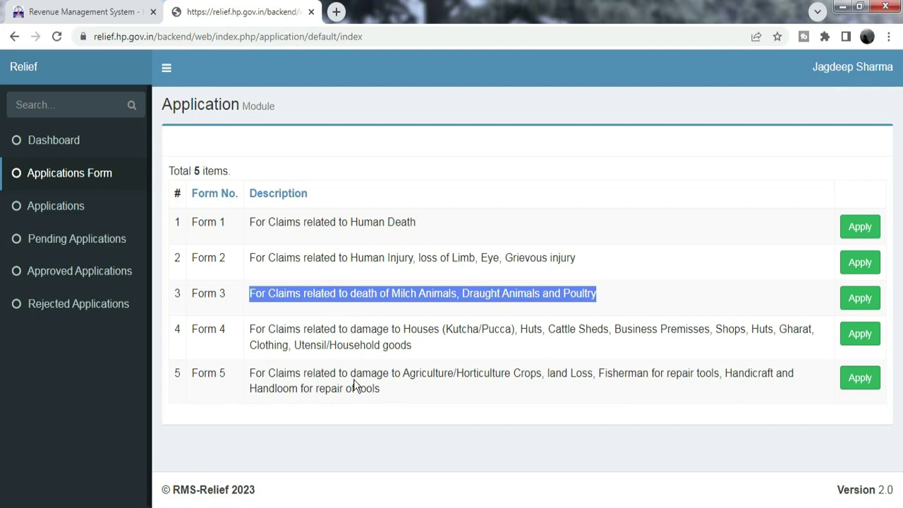
left_click(867, 298)
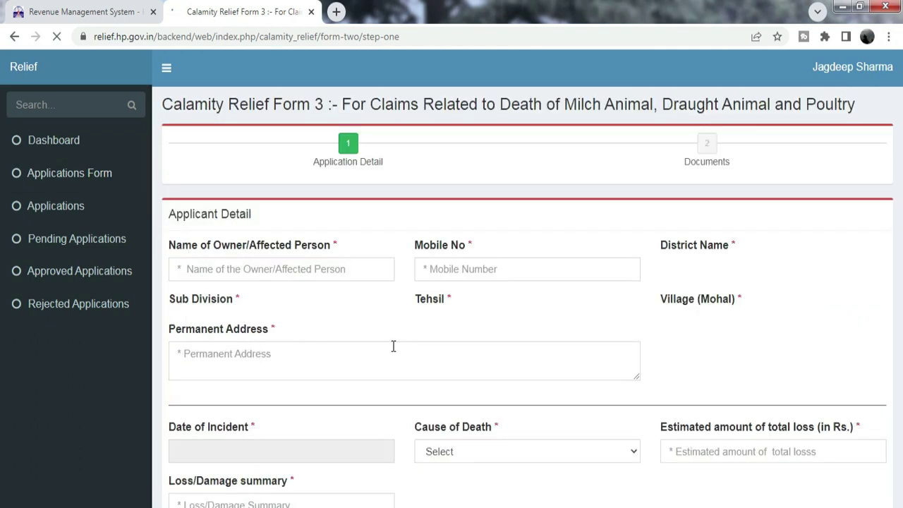
left_click(373, 370)
left_click(365, 394)
scroll(723, 378, "down", 15)
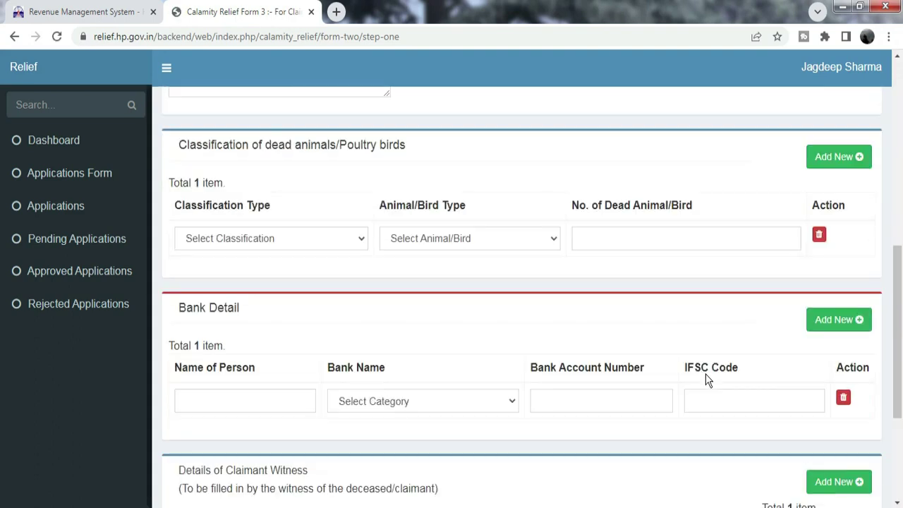
scroll(625, 356, "down", 1)
scroll(555, 352, "up", 15)
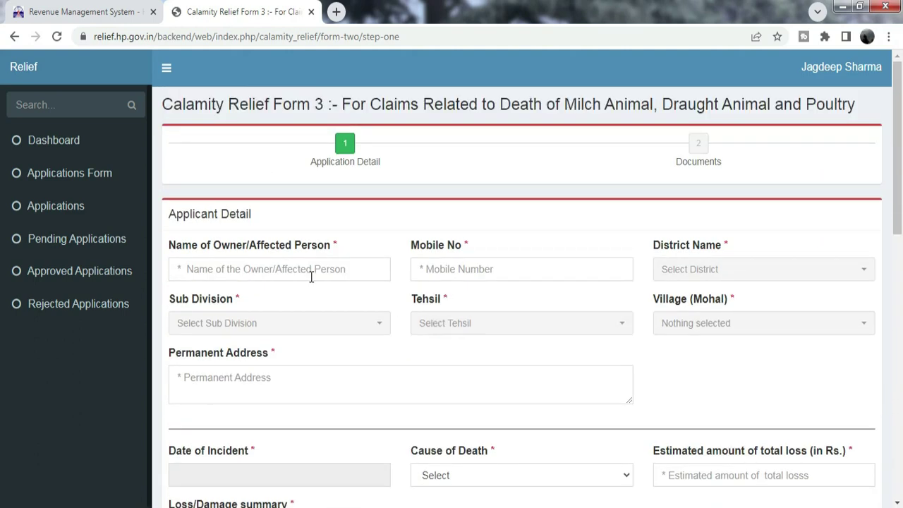
scroll(433, 324, "down", 2)
scroll(663, 256, "up", 2)
scroll(673, 276, "down", 10)
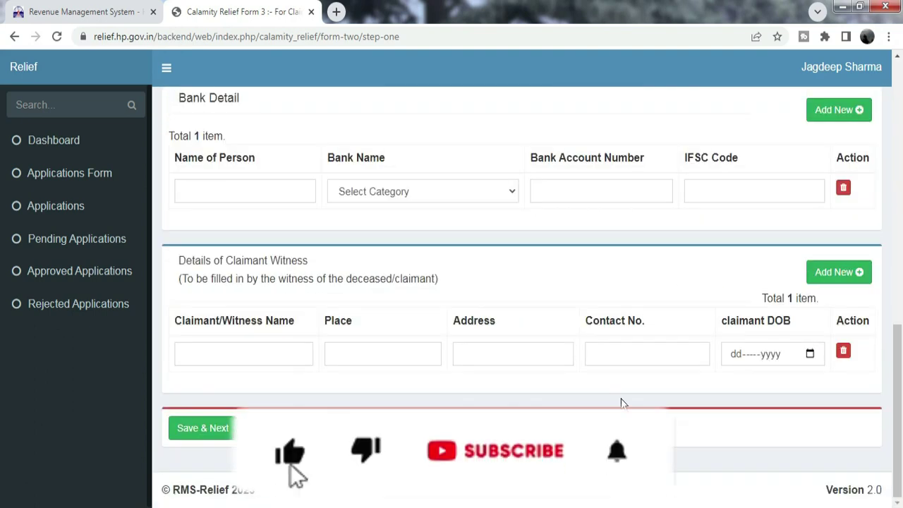
scroll(703, 298, "up", 10)
left_click(698, 142)
left_click(315, 272)
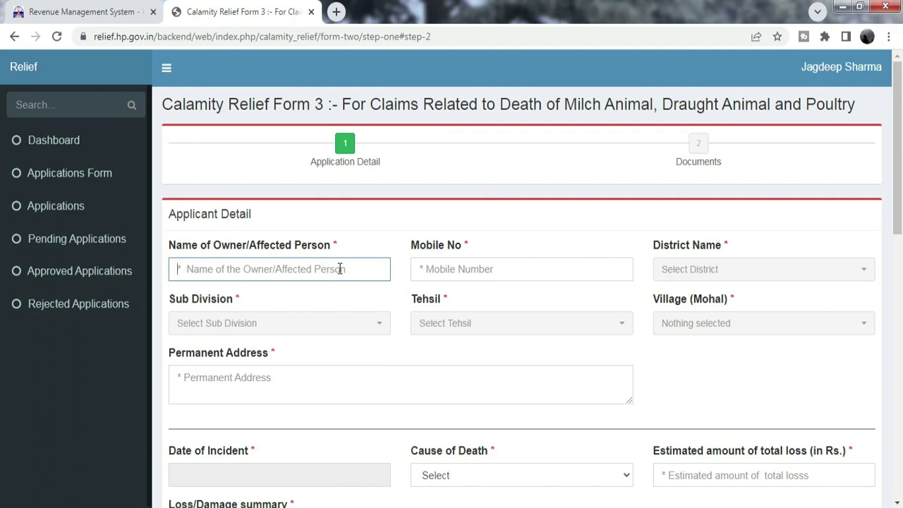
Finish the owner's name, move to the mobile number, and review the Claimant Witness section
type("Gamu")
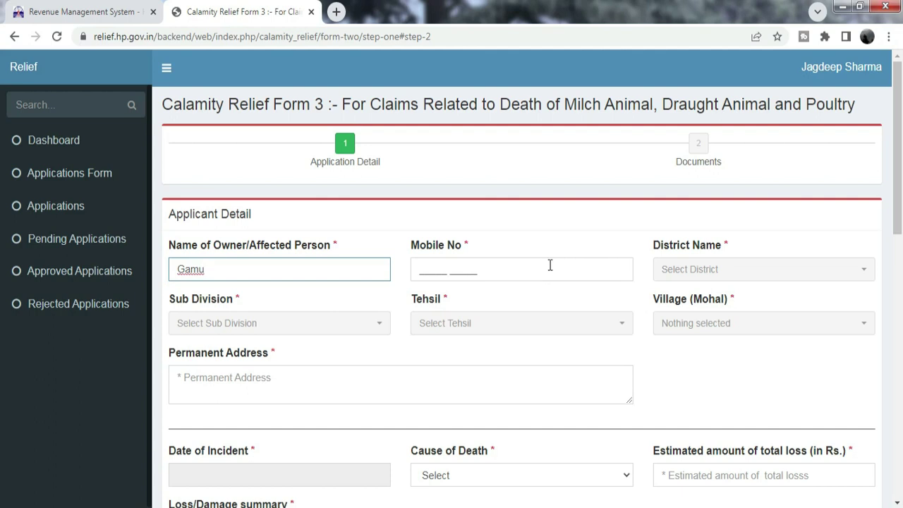
left_click(428, 269)
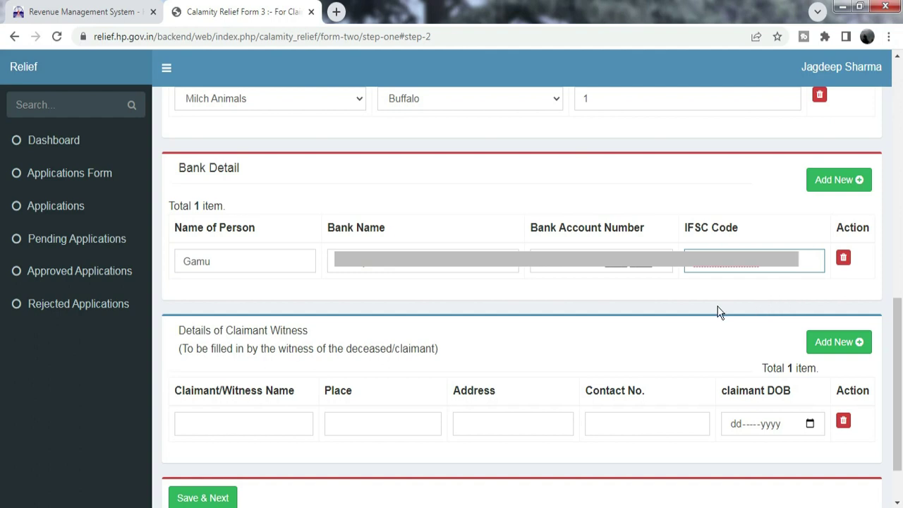
scroll(635, 316, "down", 1)
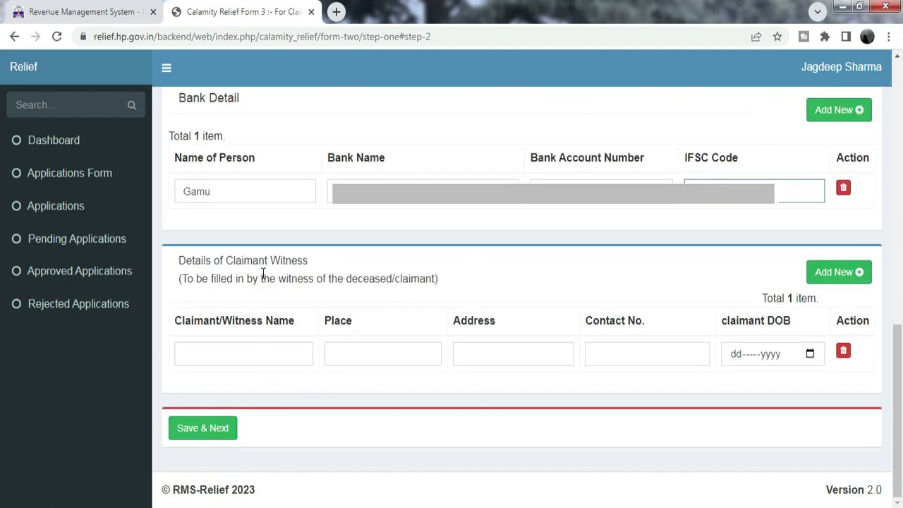
left_click_drag(188, 262, 308, 261)
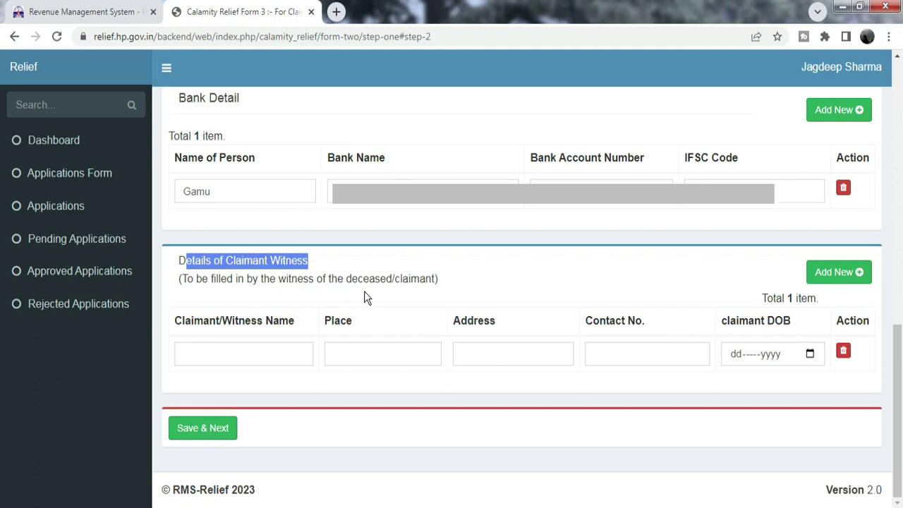
left_click(258, 355)
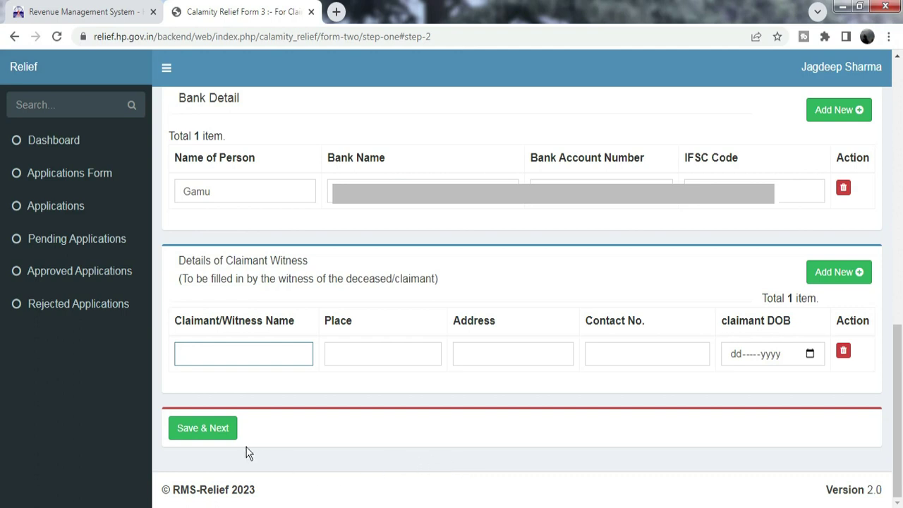
Save the Form 3 details with Save & Next and confirm to reach the Documents step
left_click(207, 427)
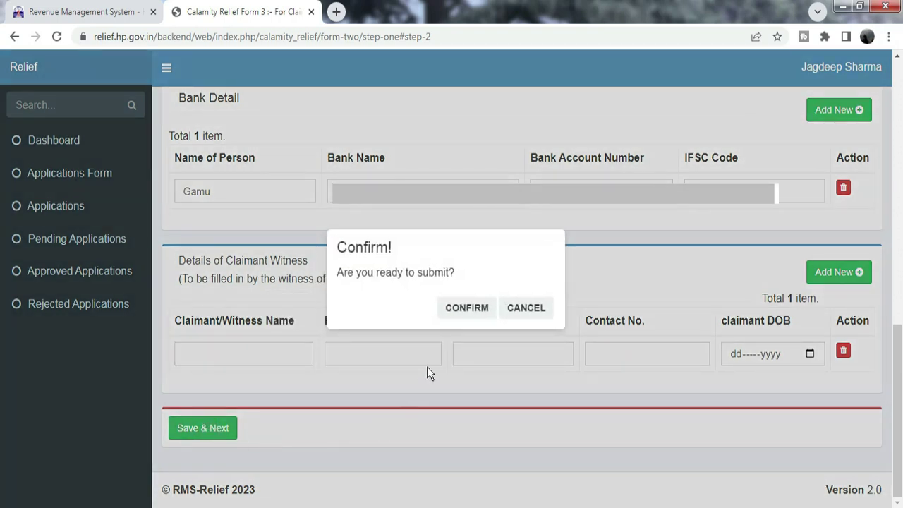
left_click(464, 309)
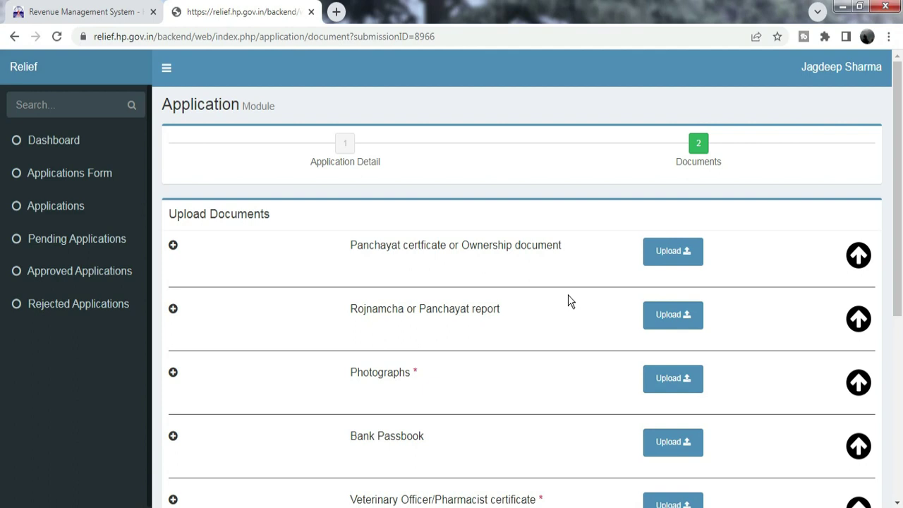
Accept the Declaration and Pledge, submit the buffalo claim, and view it on the relief dashboard
scroll(570, 301, "down", 5)
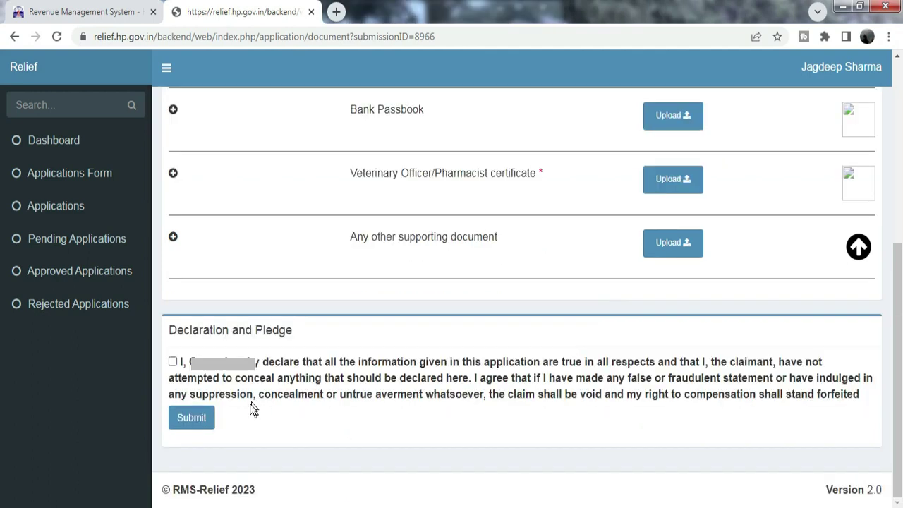
left_click(172, 362)
left_click(191, 420)
left_click(173, 361)
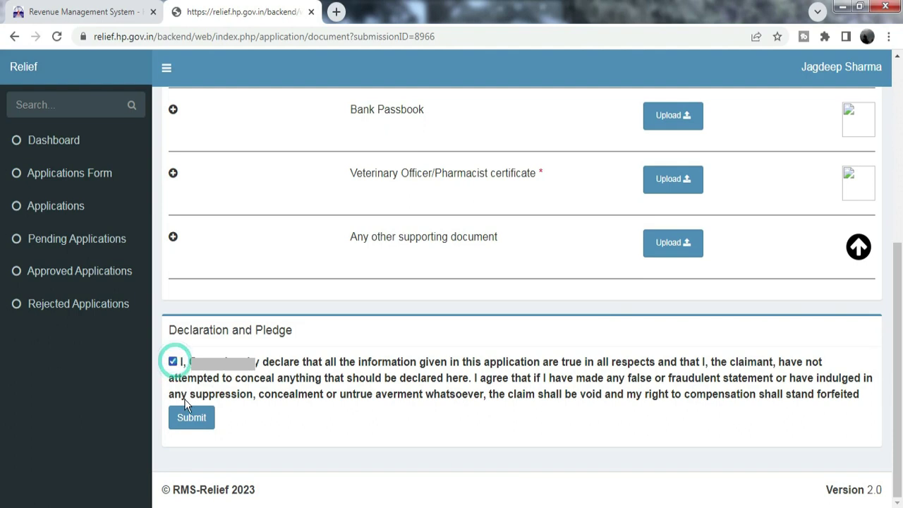
left_click(190, 418)
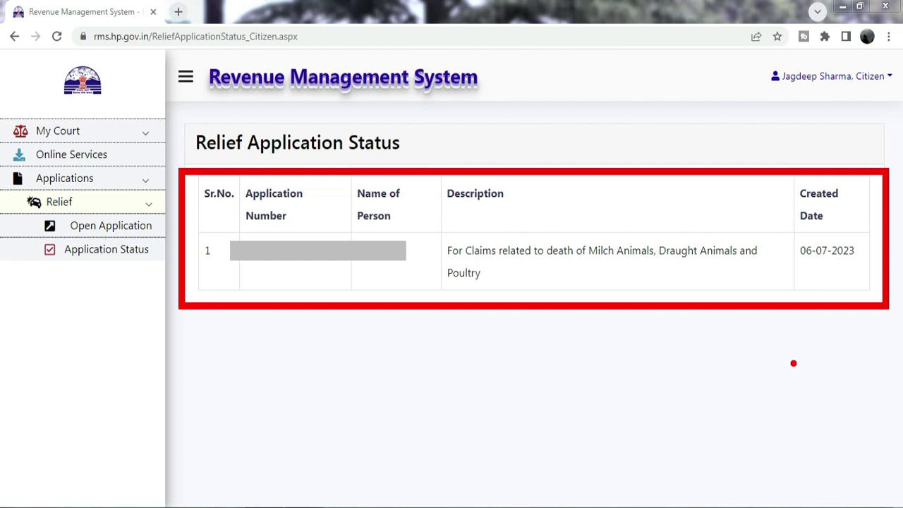
left_click(115, 225)
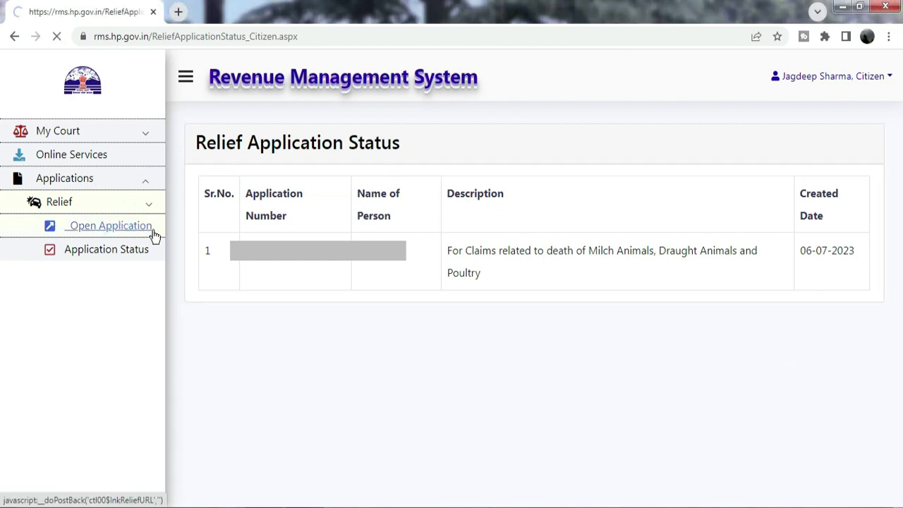